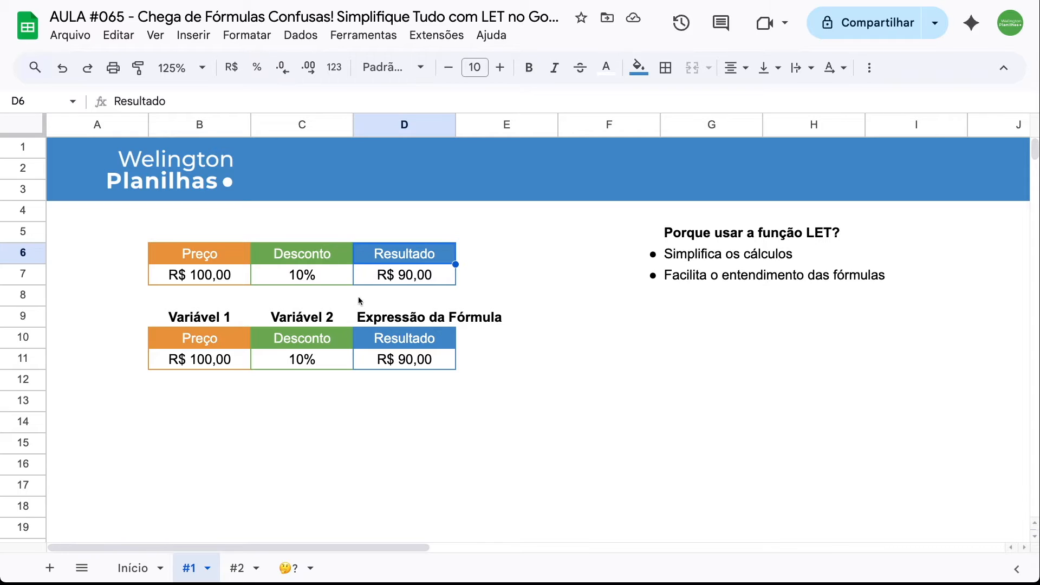
Step: Examine the discount formula behind the Resultado value in cell D7, leaving it unedited
{"action": "left_click", "coordinate": [380, 279]}
{"action": "double_click", "coordinate": [380, 277]}
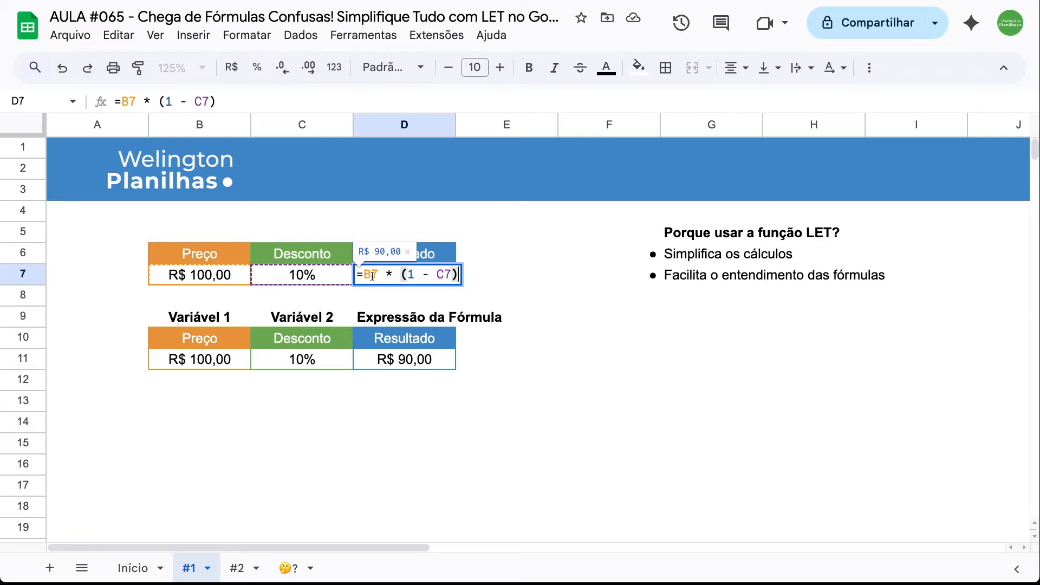
{"action": "left_click", "coordinate": [504, 264]}
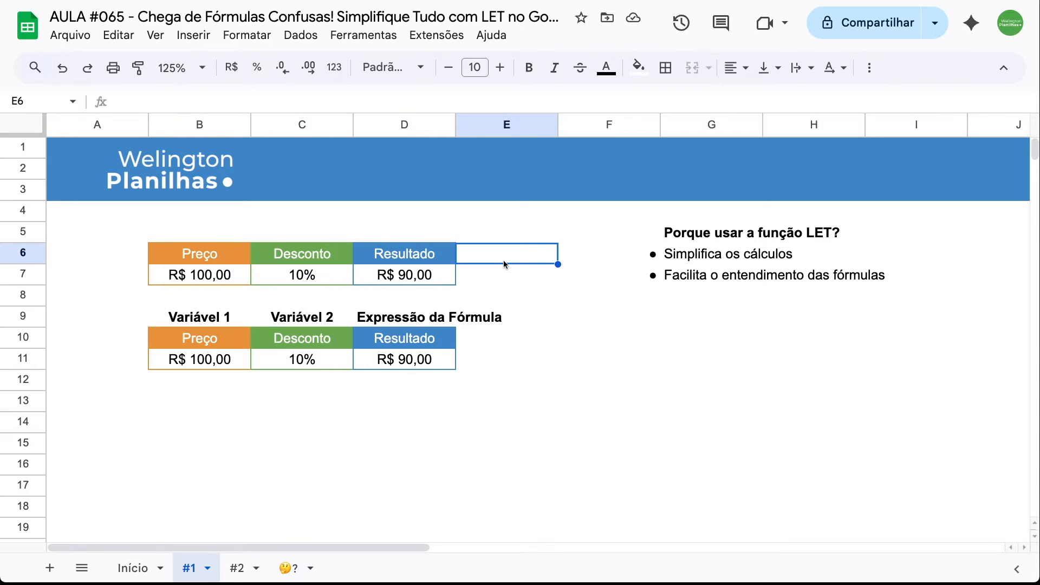
Step: Examine the LET formula in cell D11, checking the preco variable name and its use in the final expression
{"action": "left_click", "coordinate": [424, 360]}
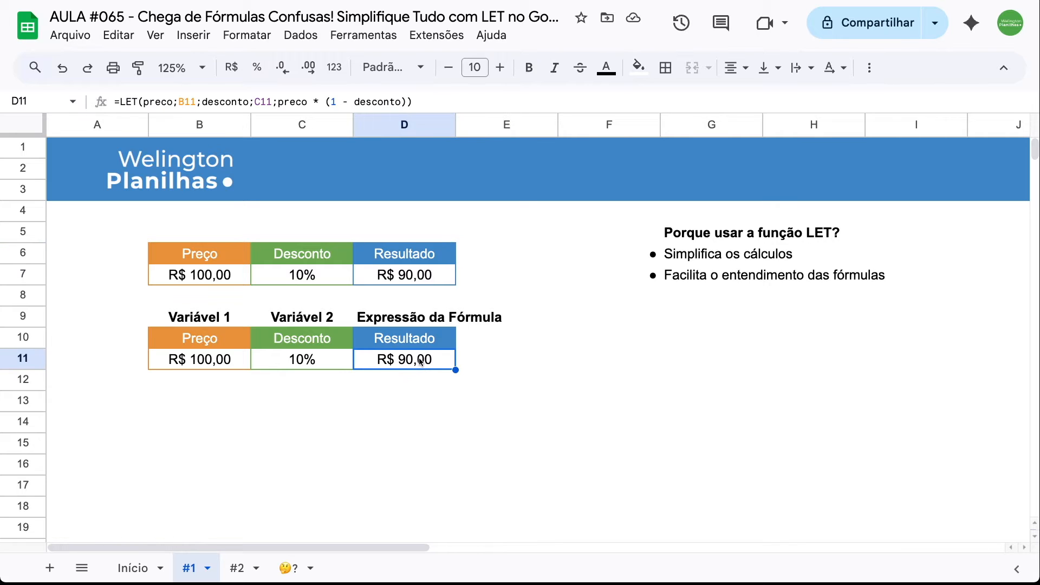
{"action": "double_click", "coordinate": [421, 362]}
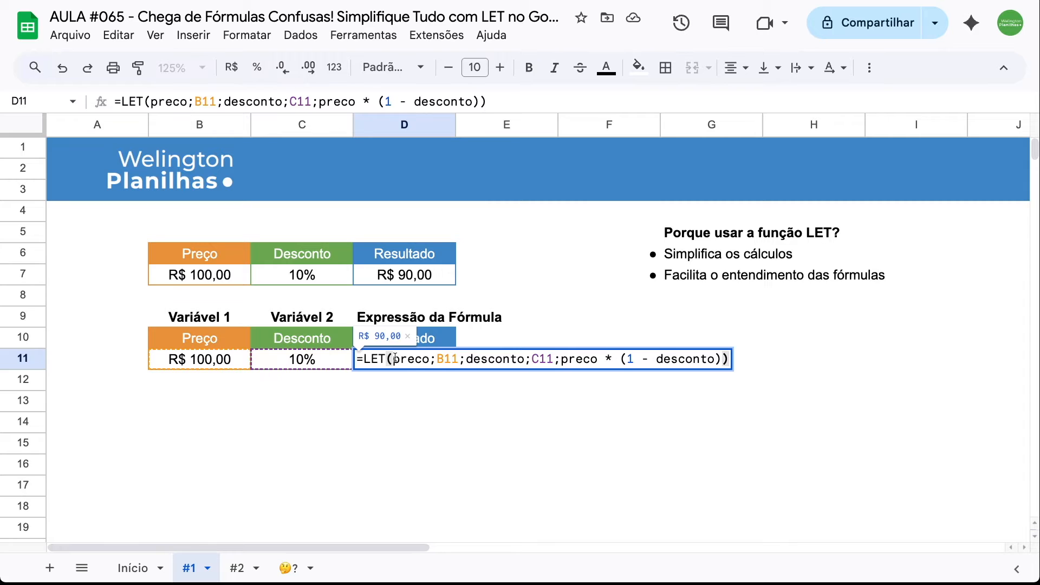
{"action": "left_click_drag", "start_coordinate": [393, 360], "coordinate": [427, 360]}
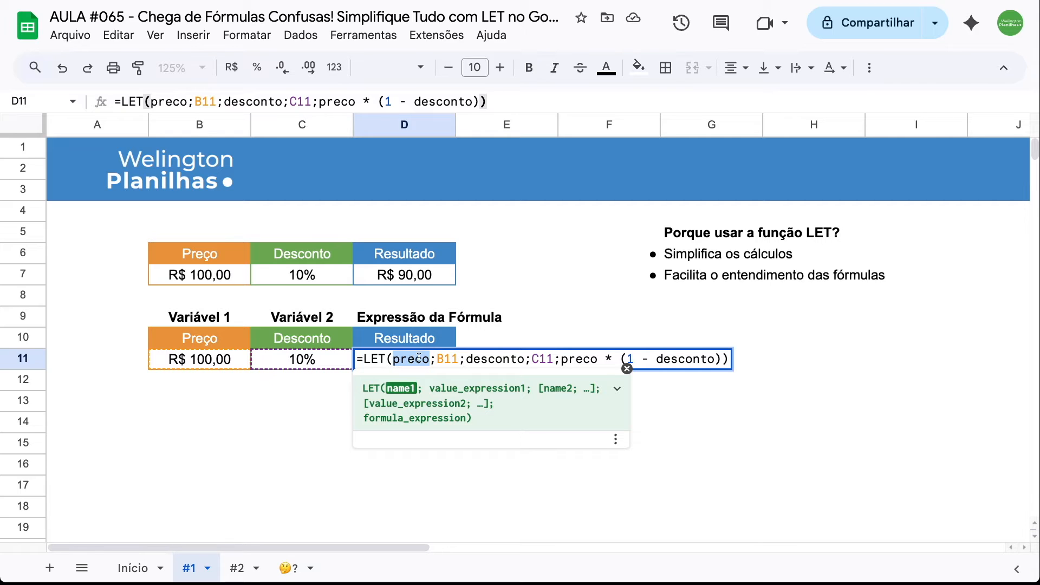
{"action": "left_click", "coordinate": [580, 359]}
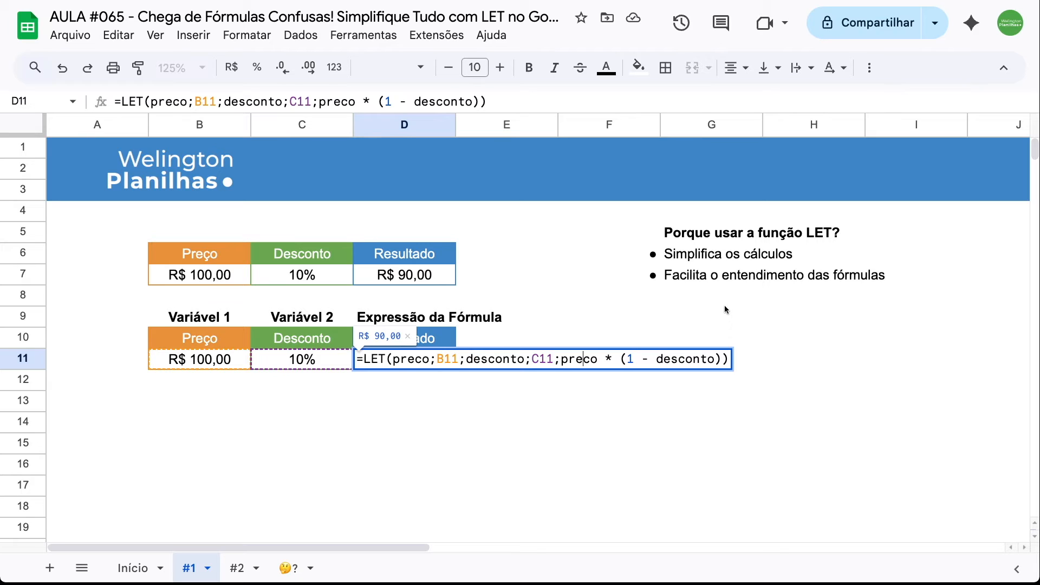
{"action": "left_click", "coordinate": [721, 254]}
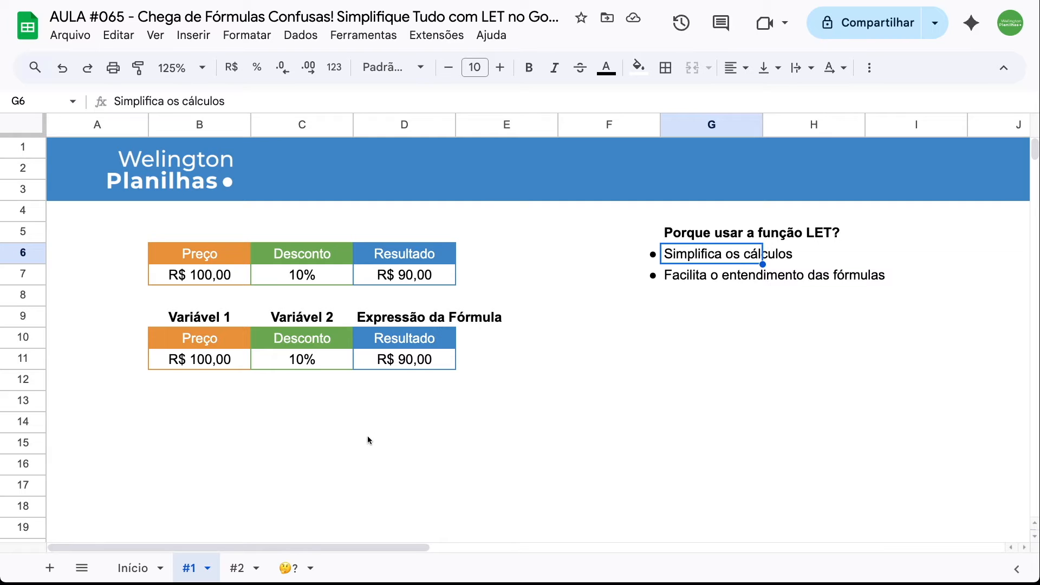
Step: On sheet #2, examine the nested SE formula in cell E7, focusing on the repeated MÉDIA(C7:D7) calculation and the >6 condition
{"action": "left_click", "coordinate": [241, 568]}
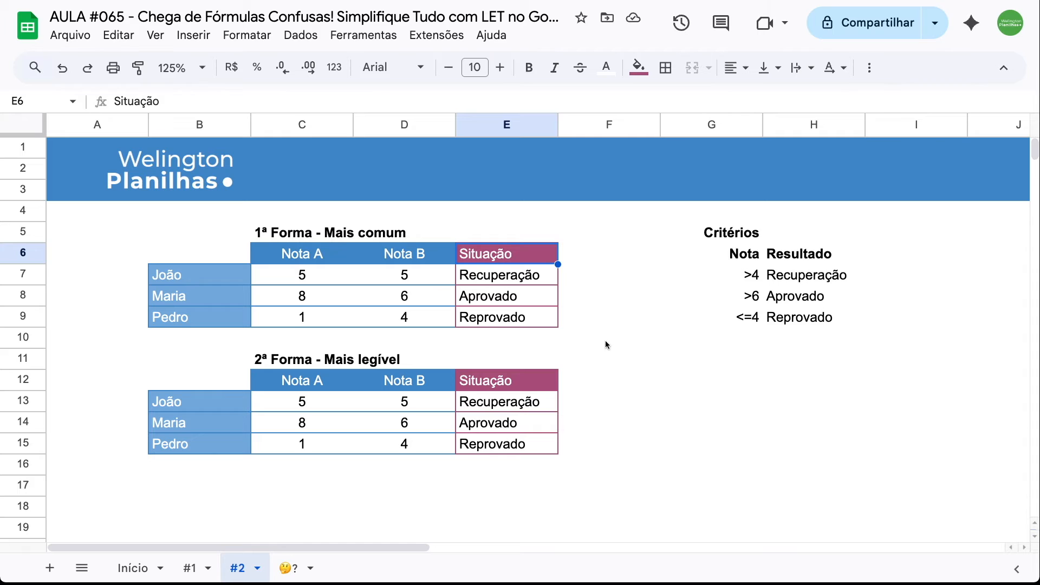
{"action": "left_click", "coordinate": [540, 282]}
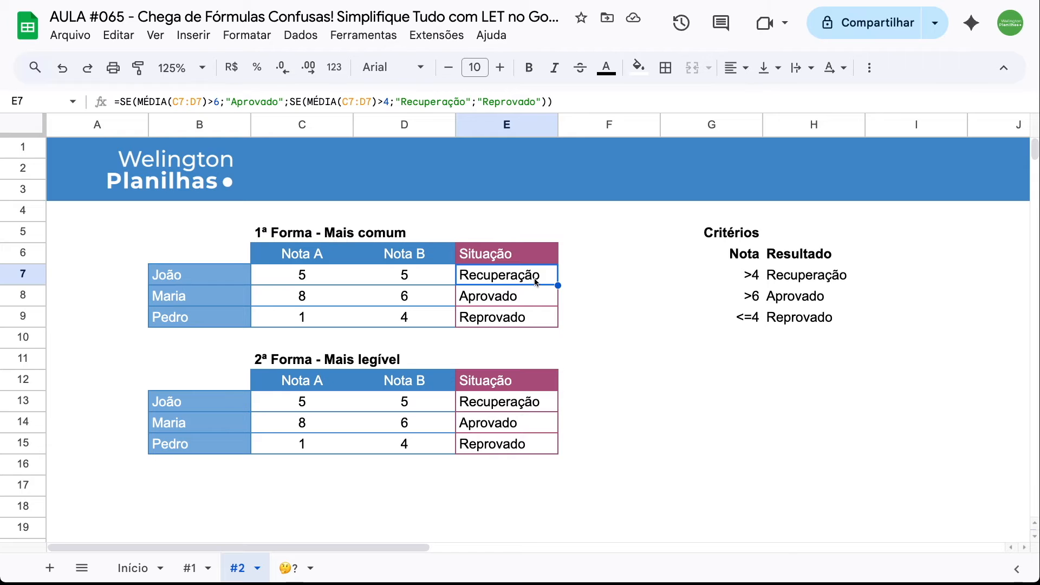
{"action": "double_click", "coordinate": [530, 277]}
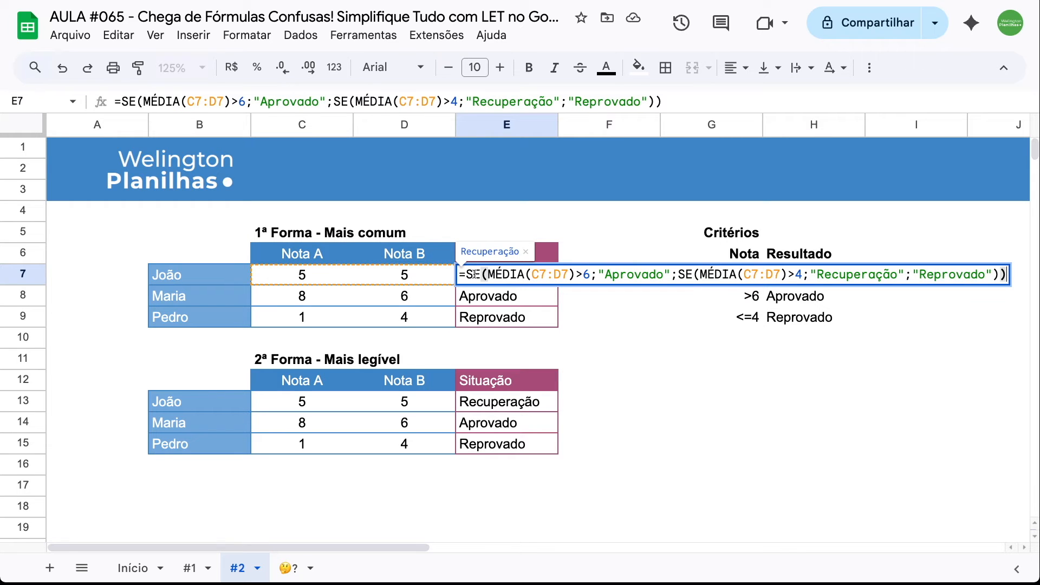
{"action": "left_click_drag", "start_coordinate": [490, 275], "coordinate": [573, 275]}
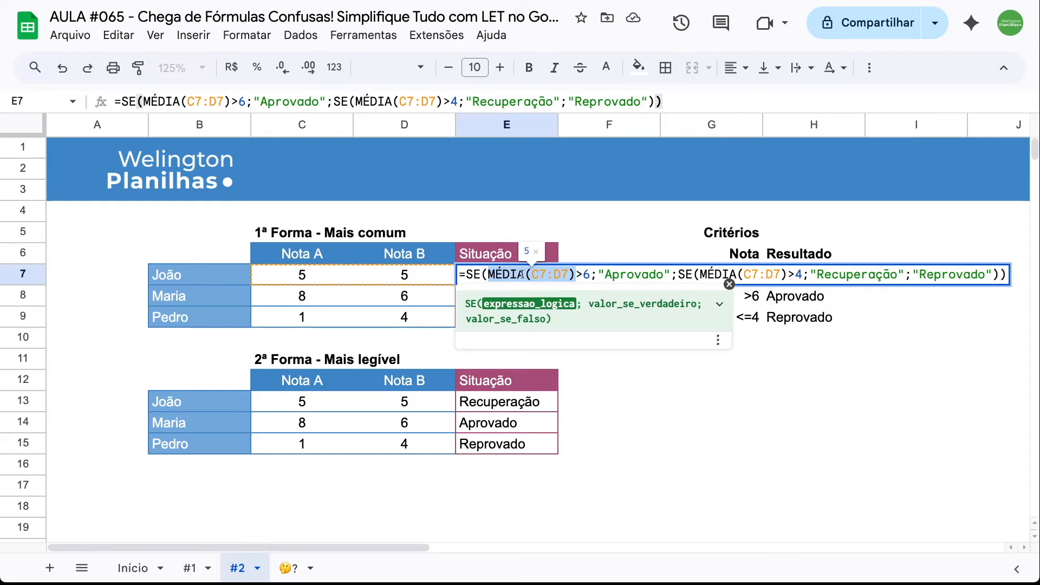
{"action": "left_click", "coordinate": [495, 274]}
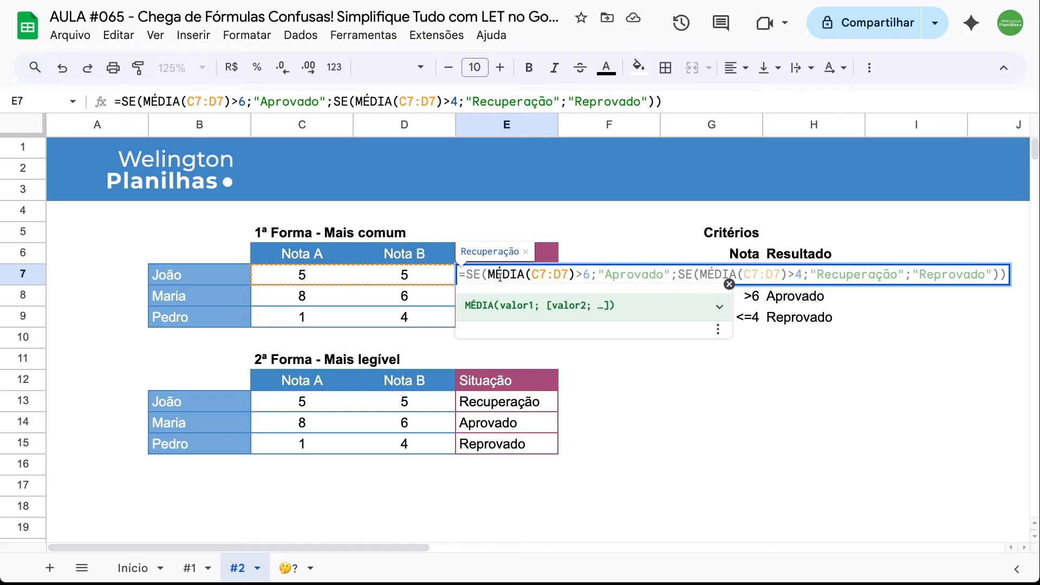
{"action": "left_click_drag", "start_coordinate": [578, 273], "coordinate": [590, 274]}
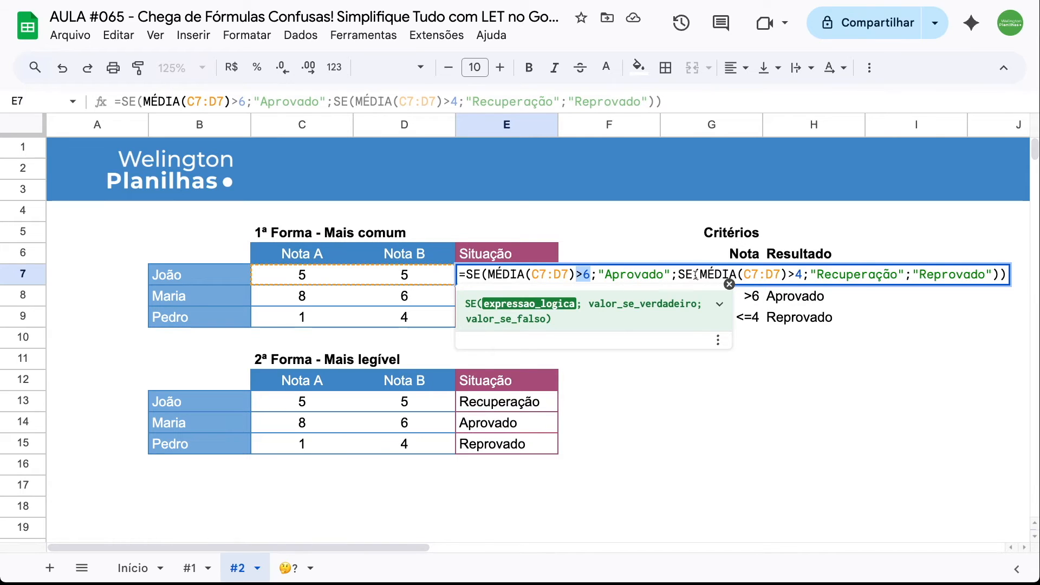
{"action": "left_click_drag", "start_coordinate": [699, 275], "coordinate": [787, 275]}
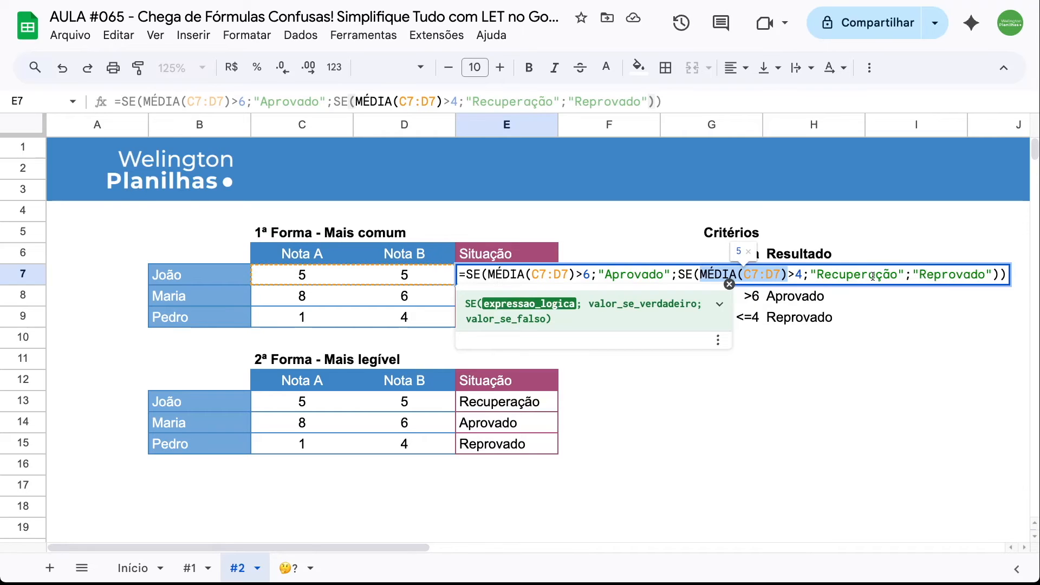
{"action": "key", "text": "Escape"}
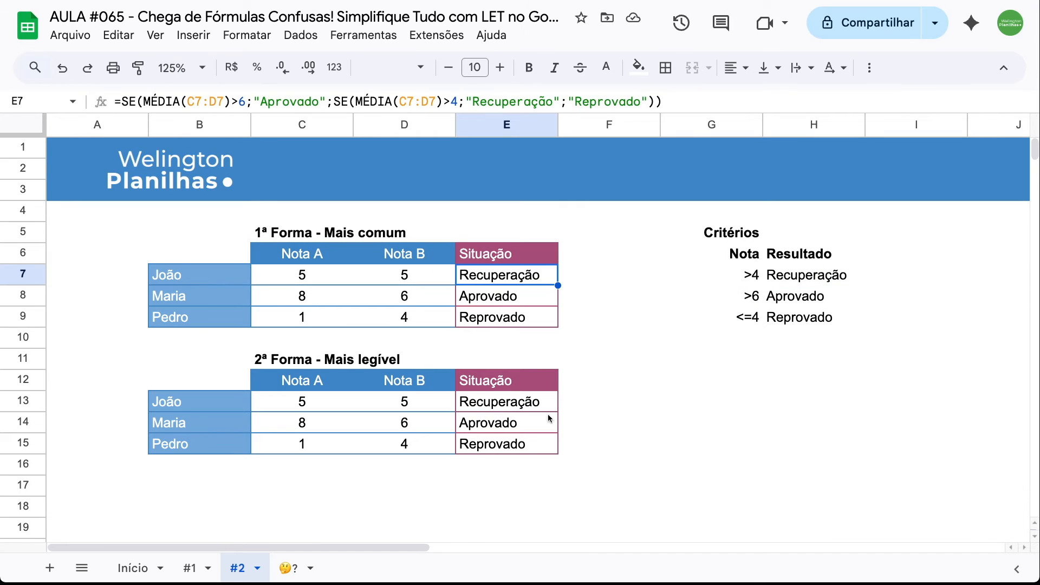
Step: Examine how the LET formula in cell E13 defines the name valorMedia and its value expression MÉDIA(C13:D13)
{"action": "left_click", "coordinate": [519, 406]}
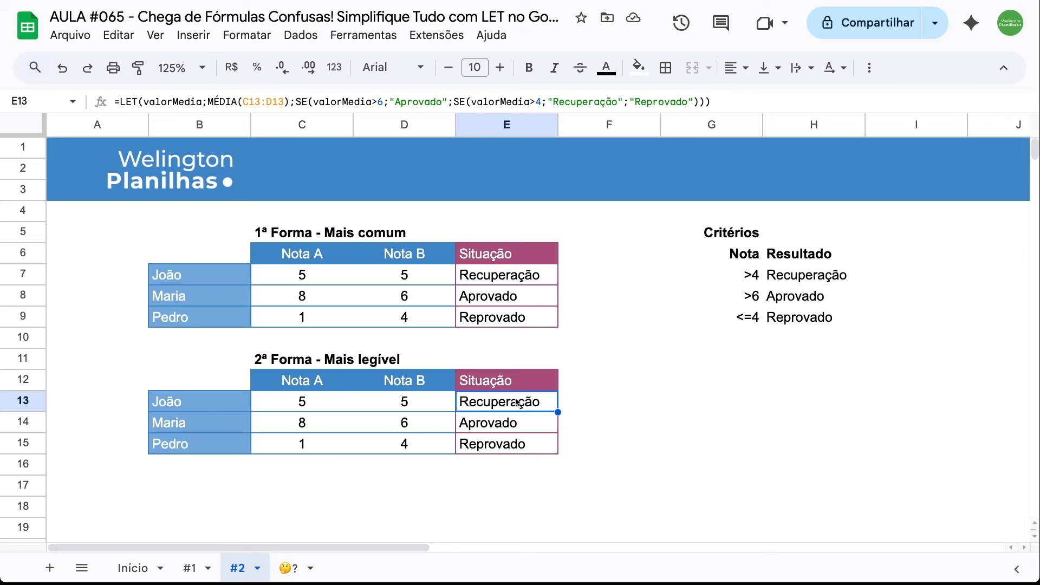
{"action": "double_click", "coordinate": [516, 401]}
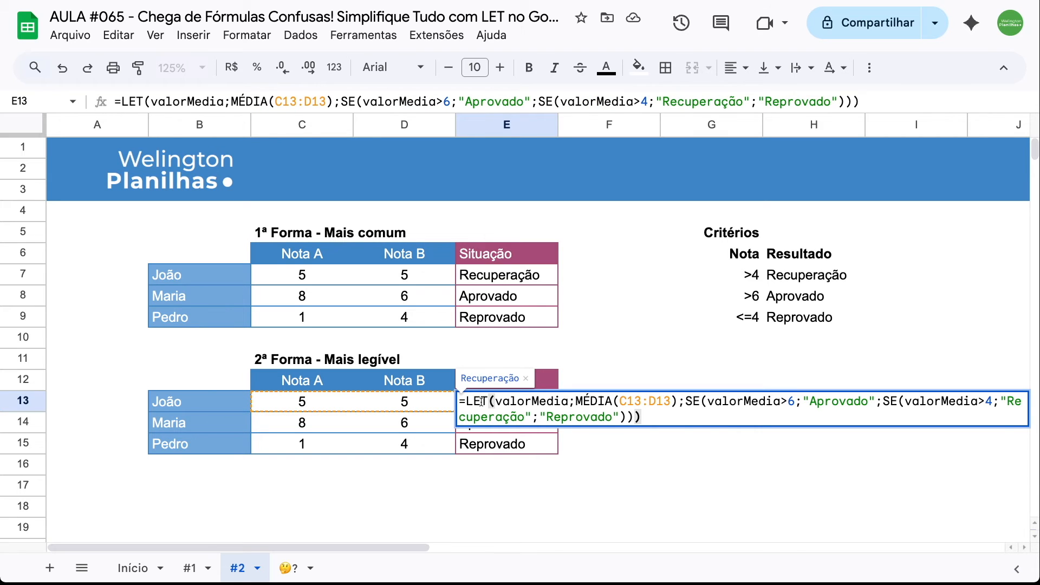
{"action": "left_click_drag", "start_coordinate": [497, 401], "coordinate": [568, 401]}
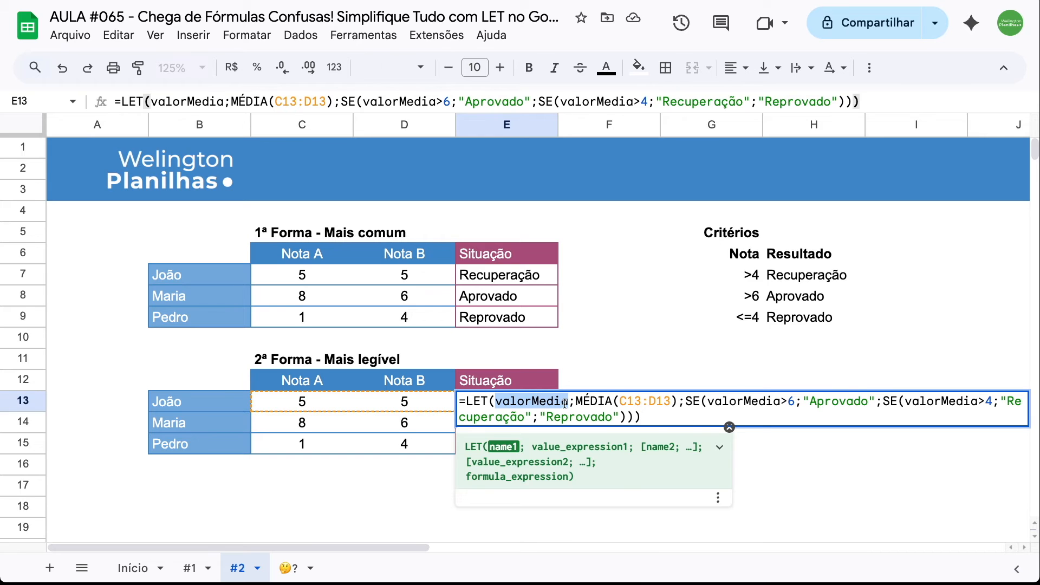
{"action": "left_click", "coordinate": [576, 401]}
{"action": "left_click_drag", "start_coordinate": [576, 401], "coordinate": [675, 401]}
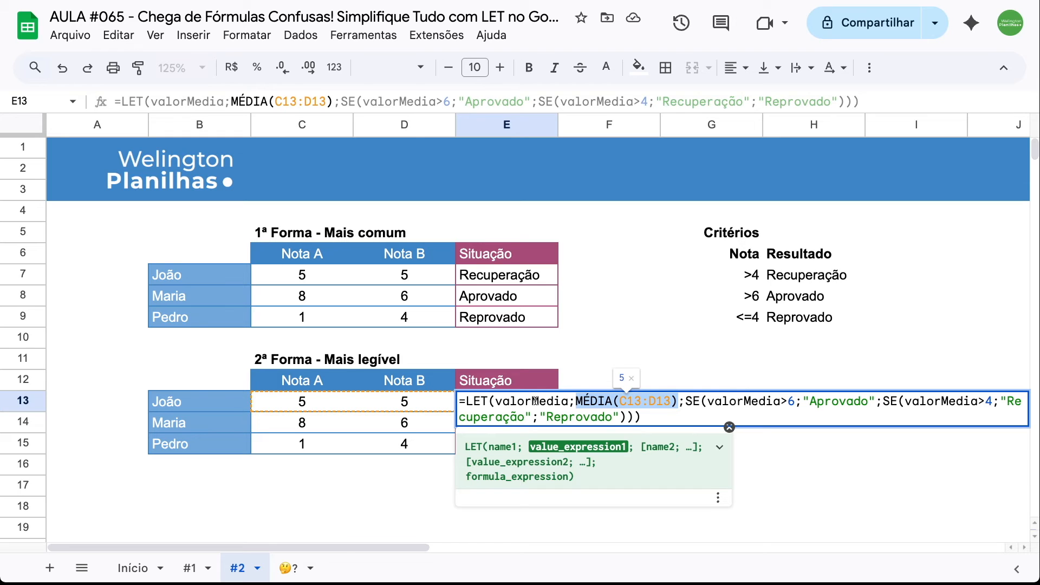
Step: Examine the nested SE expression in E13's LET formula, tracing valorMedia through both conditions and back to its MÉDIA definition
{"action": "left_click", "coordinate": [685, 401]}
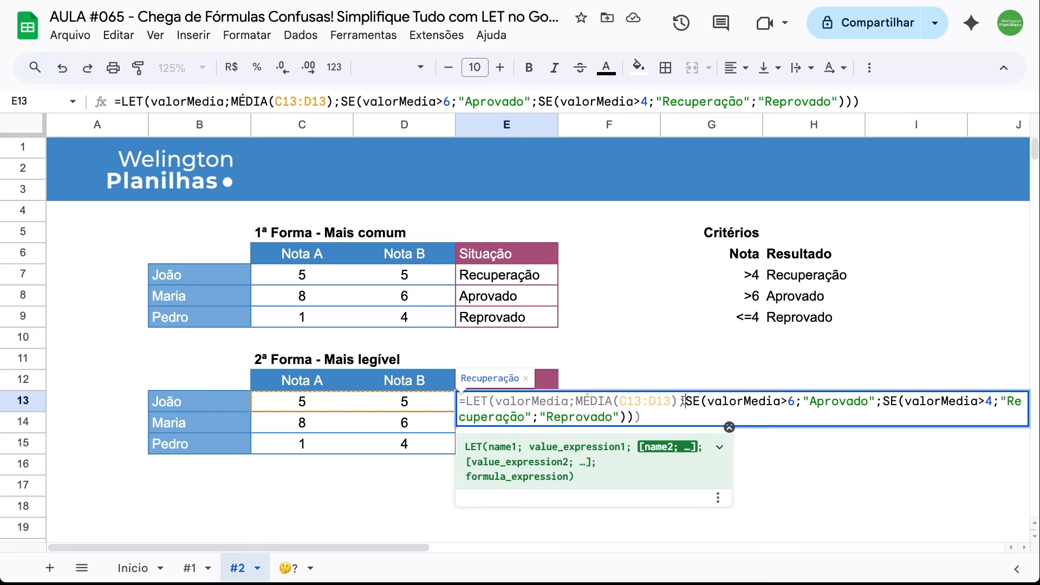
{"action": "left_click", "coordinate": [723, 401]}
{"action": "left_click_drag", "start_coordinate": [708, 401], "coordinate": [779, 402]}
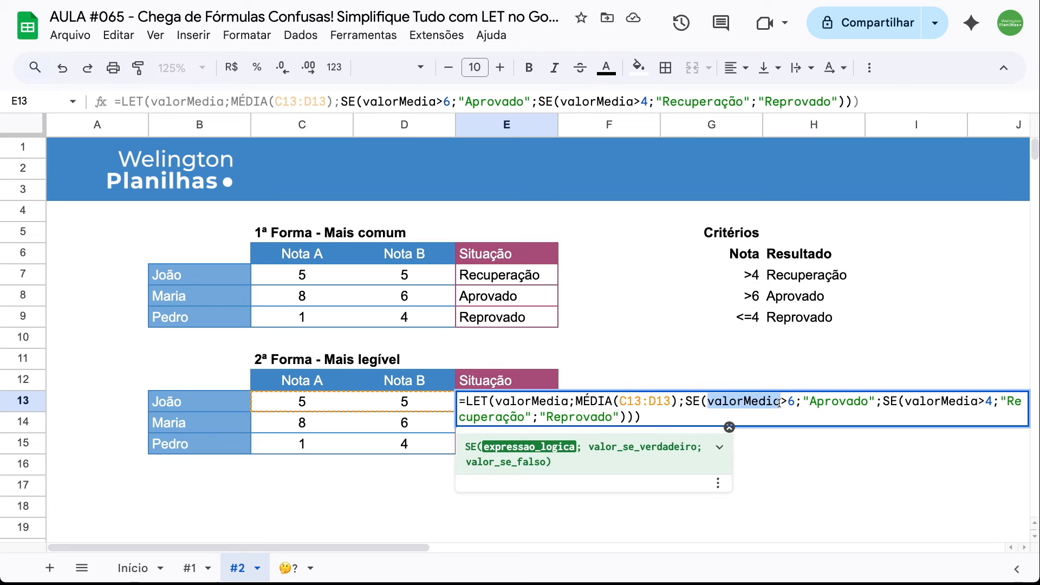
{"action": "left_click", "coordinate": [823, 402]}
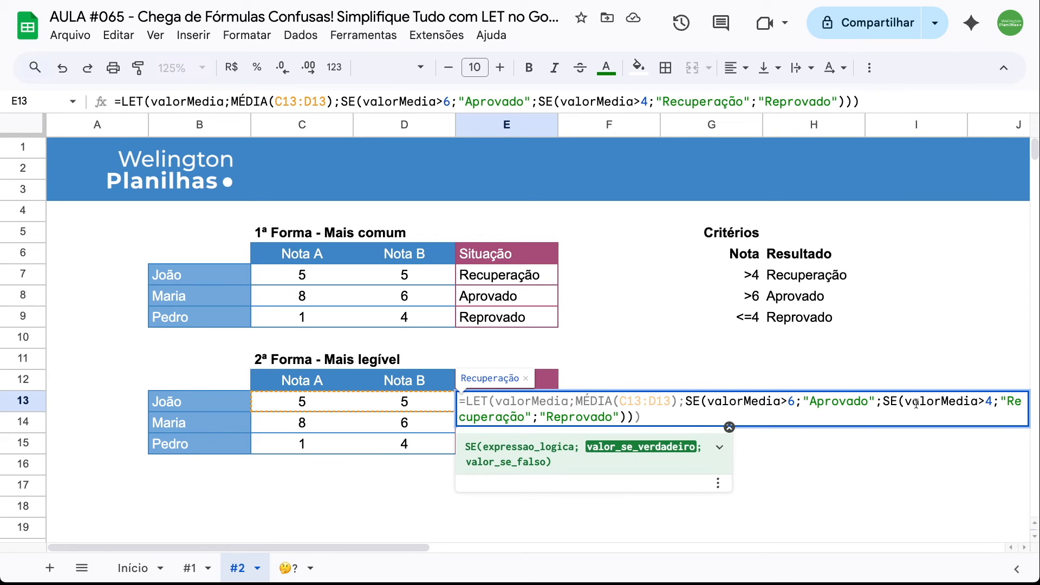
{"action": "left_click", "coordinate": [933, 403]}
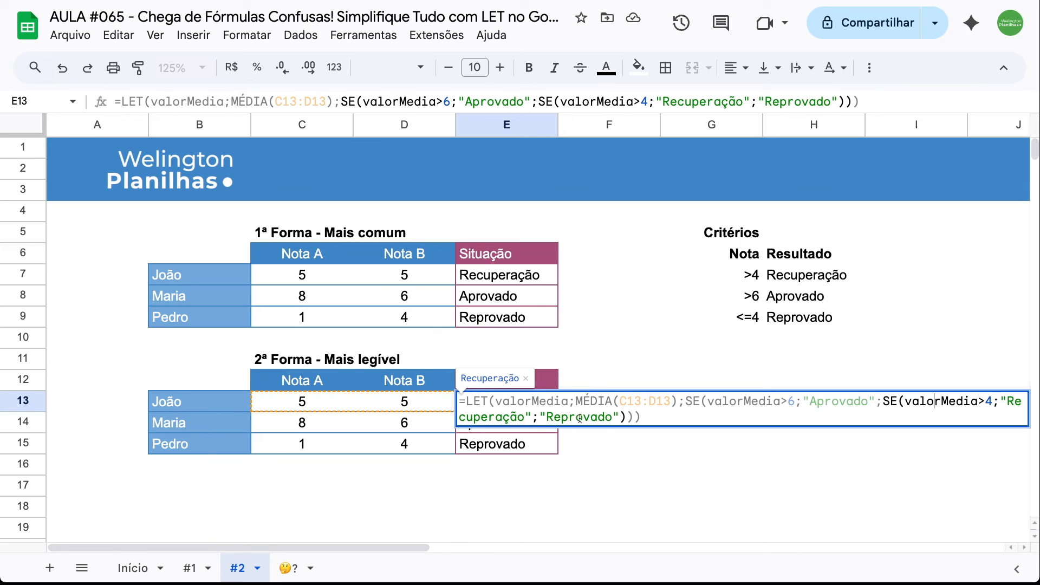
{"action": "left_click", "coordinate": [655, 418]}
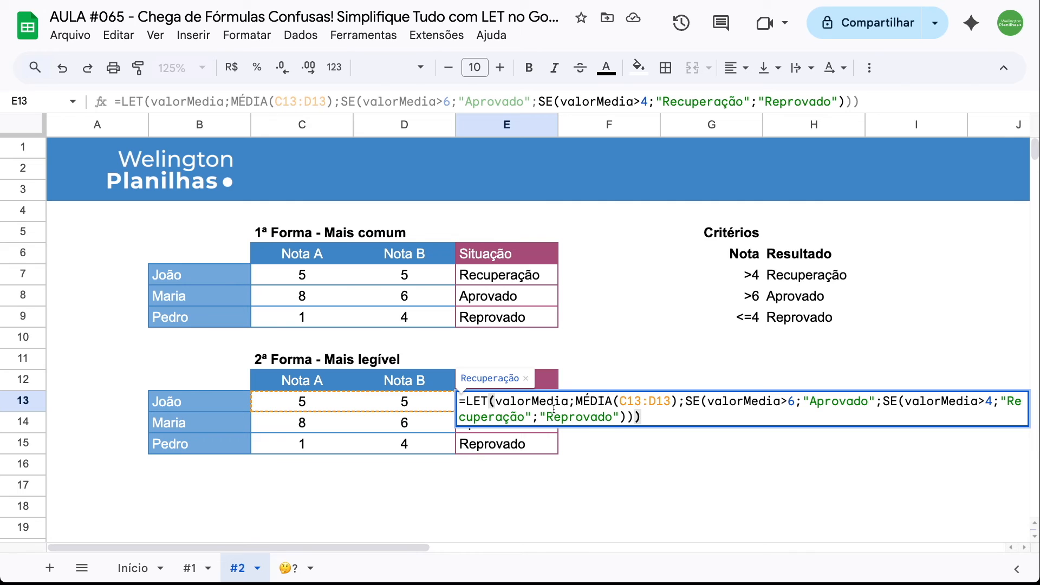
{"action": "left_click_drag", "start_coordinate": [574, 401], "coordinate": [676, 400]}
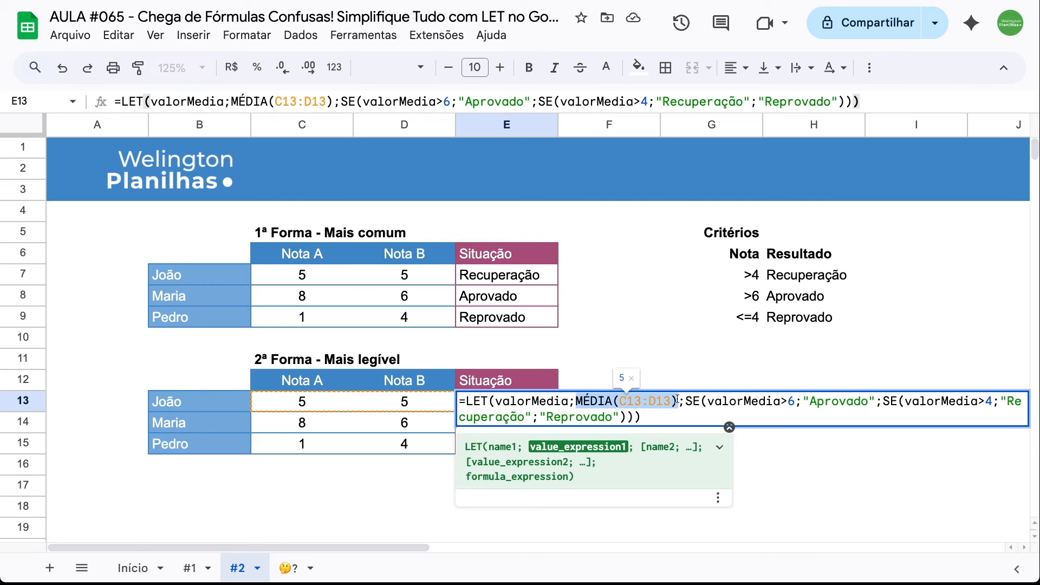
{"action": "key", "text": "Escape"}
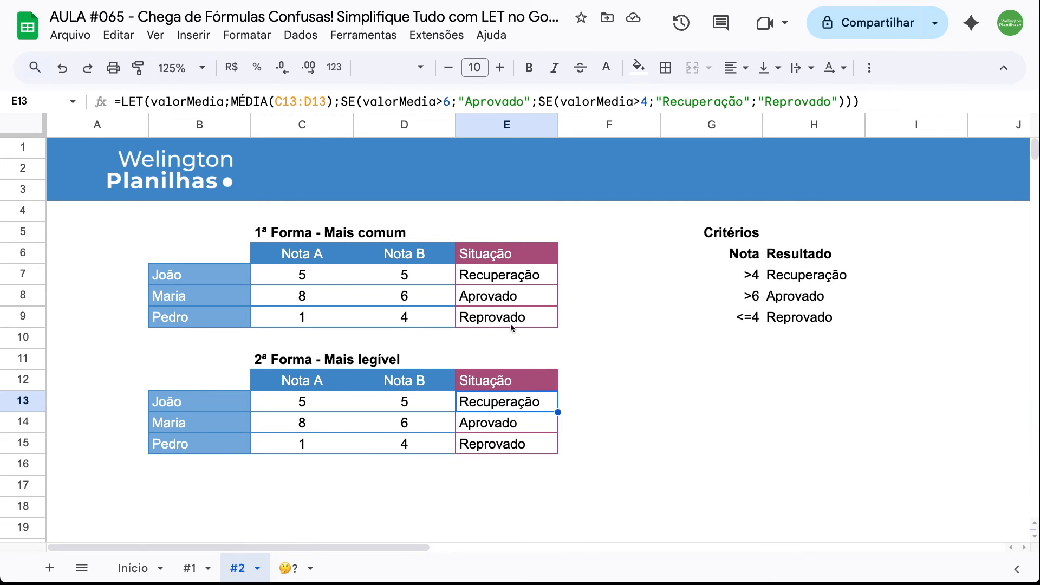
Step: Compare the common SE formula in E7 with the more readable LET version in E13
{"action": "left_click", "coordinate": [501, 279]}
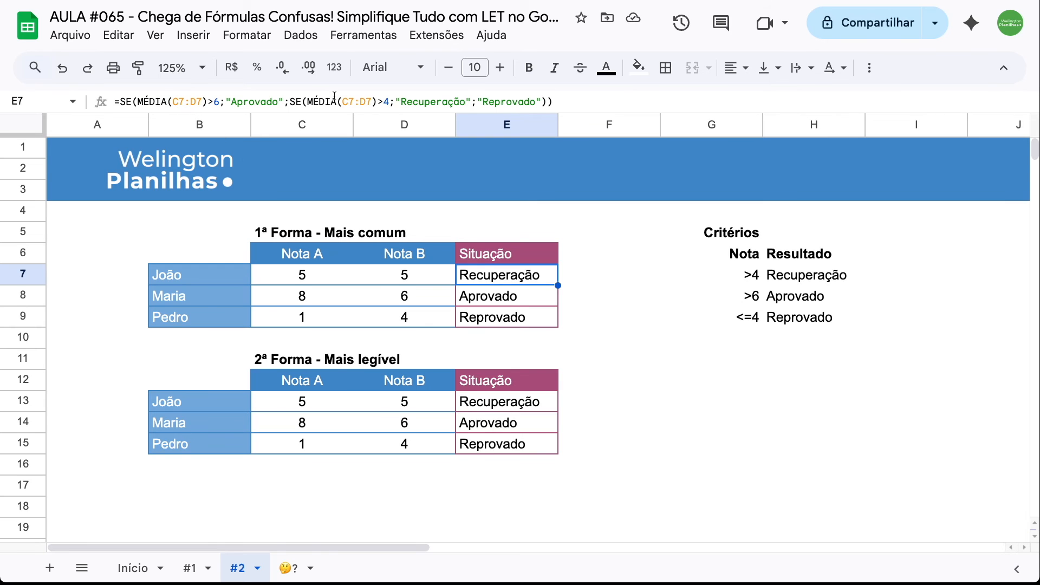
{"action": "left_click", "coordinate": [495, 405]}
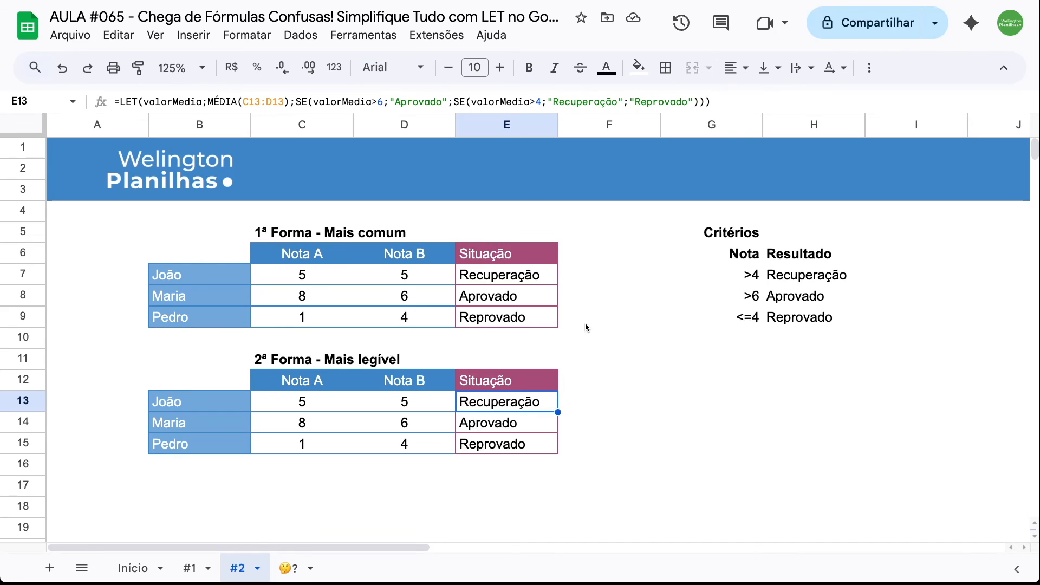
Step: Show the 🤔? sheet with the LAMBDA video series list and set its zoom to 100%
{"action": "left_click", "coordinate": [291, 567]}
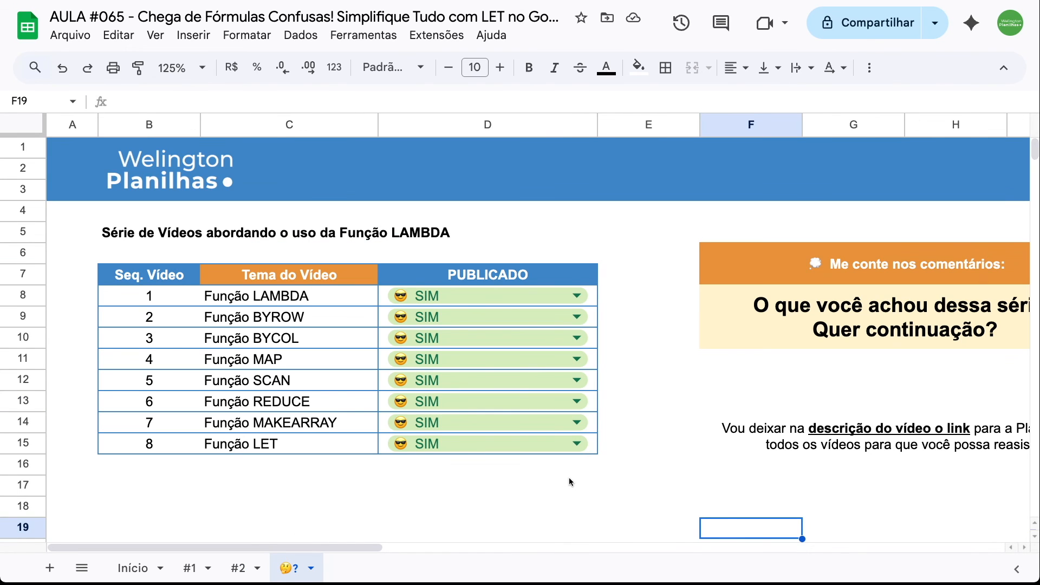
{"action": "left_click", "coordinate": [202, 69]}
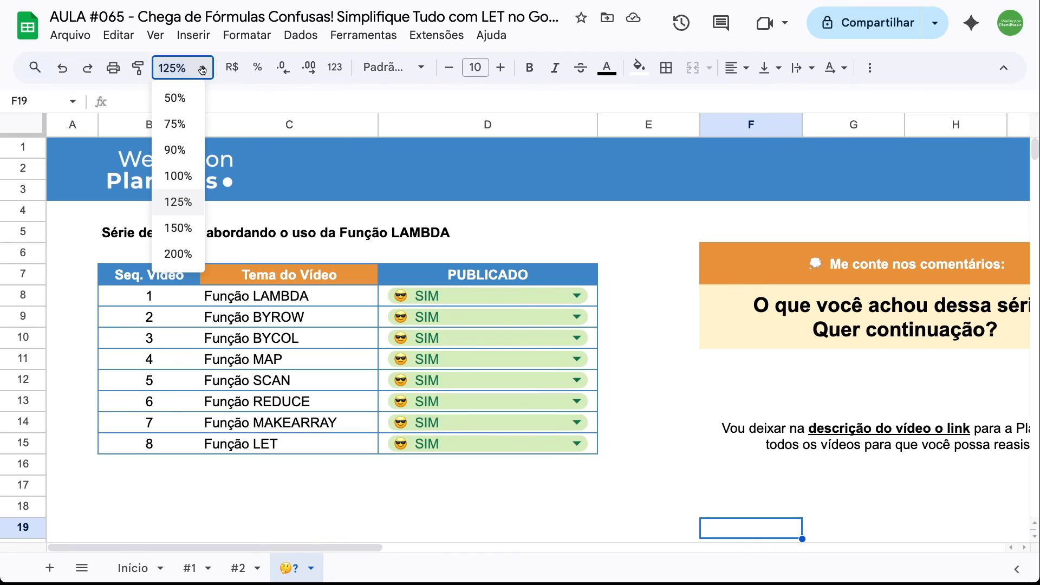
{"action": "left_click", "coordinate": [193, 174]}
{"action": "left_click", "coordinate": [531, 266]}
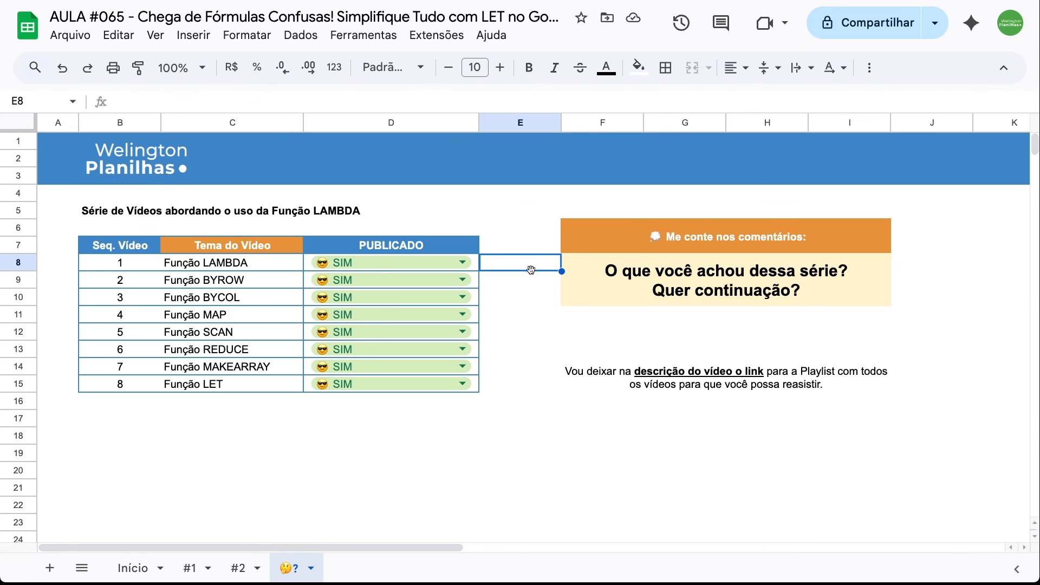